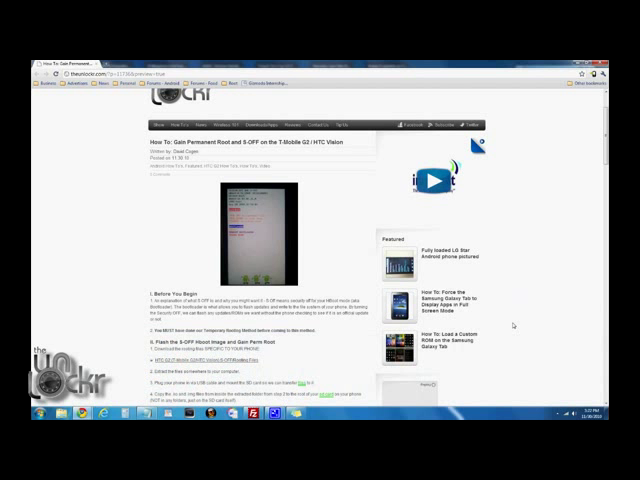
scroll(513, 325, down, 4)
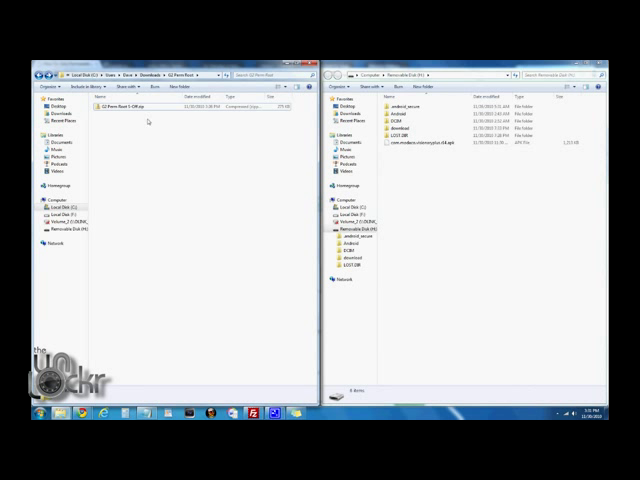
Extract the G2 Perm Root S-Off zip to the suggested folder and select hboot-eng.img and wpthis.ko inside it
right_click(137, 107)
click(160, 131)
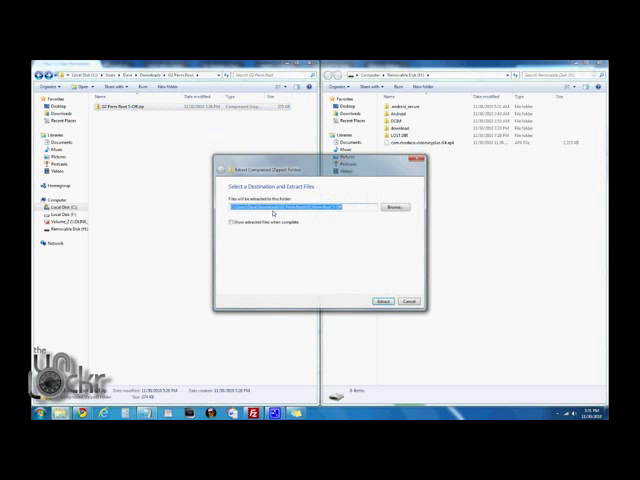
click(380, 303)
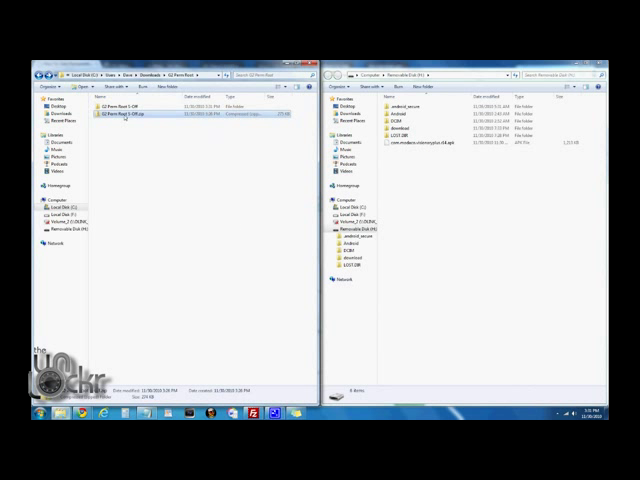
double_click(118, 106)
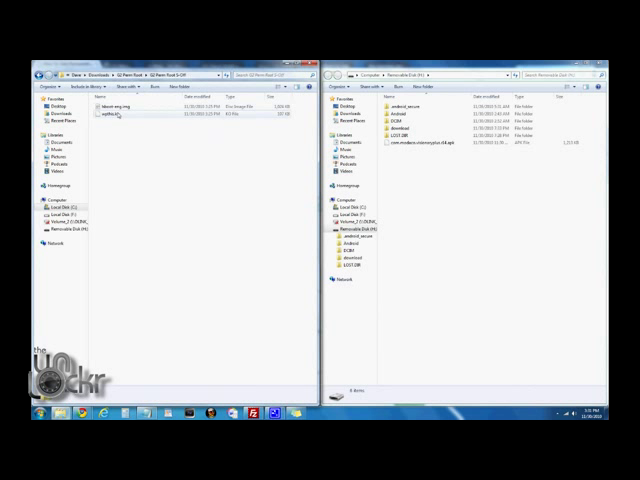
click(117, 114)
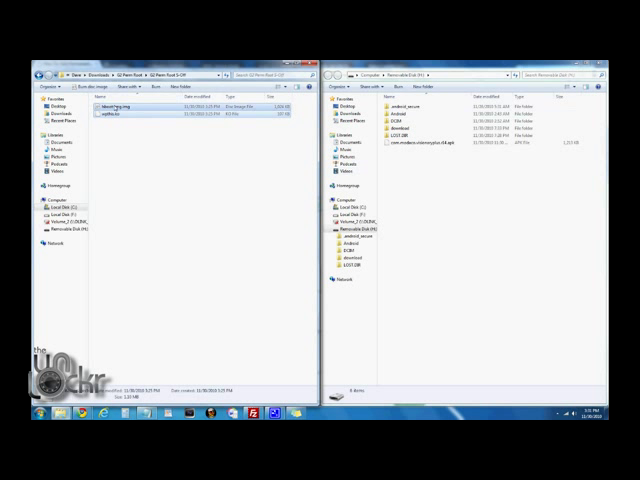
Drag hboot-eng.img and wpthis.ko into the Removable Disk window so they sit on the SD card root
drag(308, 158, 410, 172)
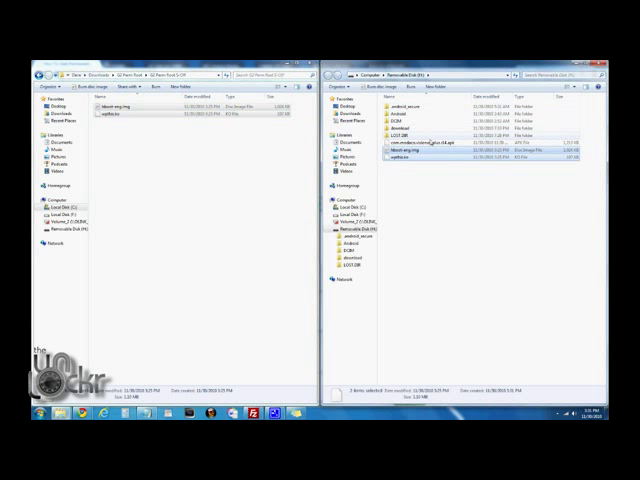
click(417, 206)
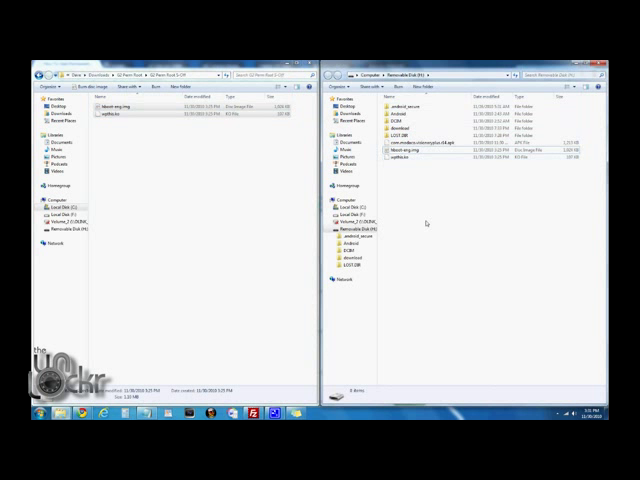